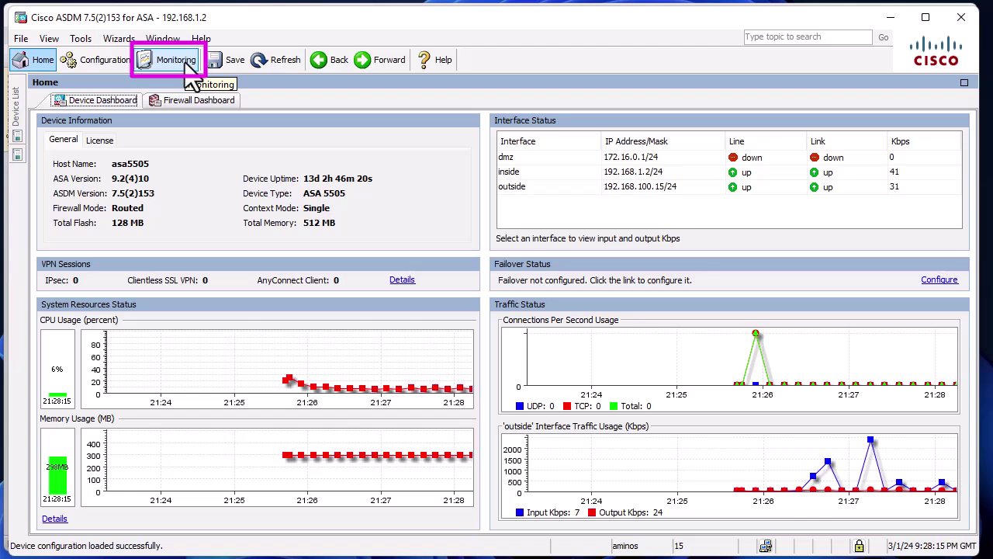
Open the firewall's live connections monitoring table and examine the protocol listed for each entry
left_click(186, 62)
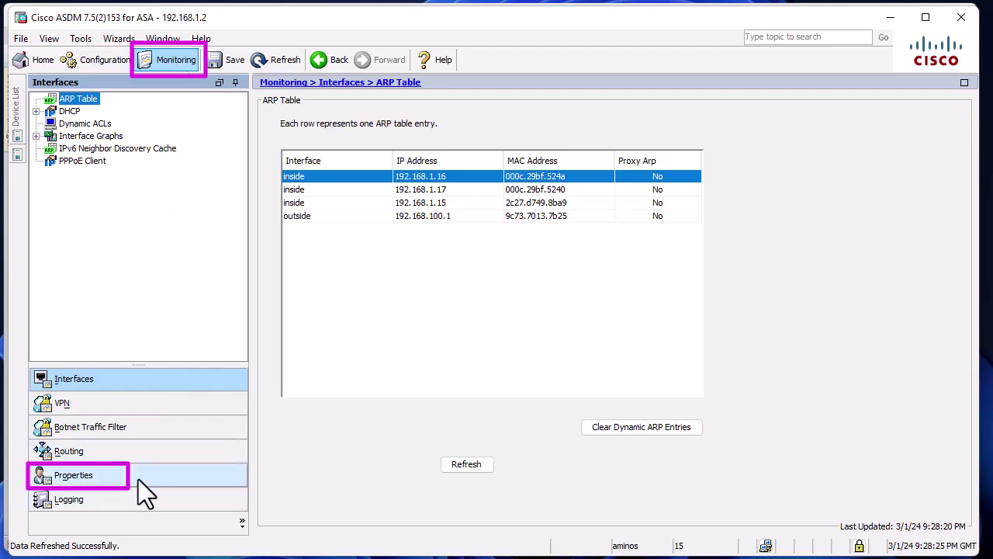
left_click(159, 478)
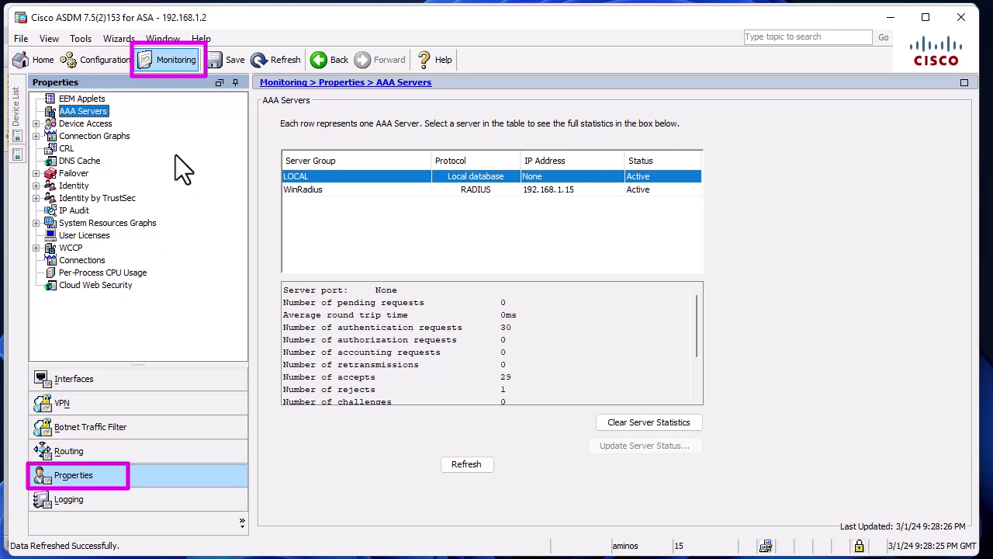
left_click(96, 261)
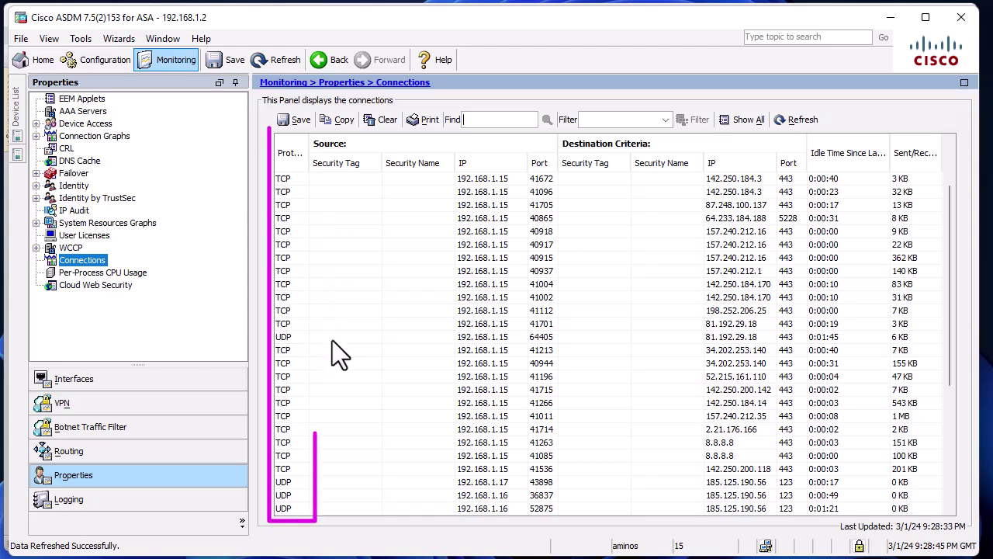
scroll(331, 341, "down", 3)
scroll(303, 436, "down", 2)
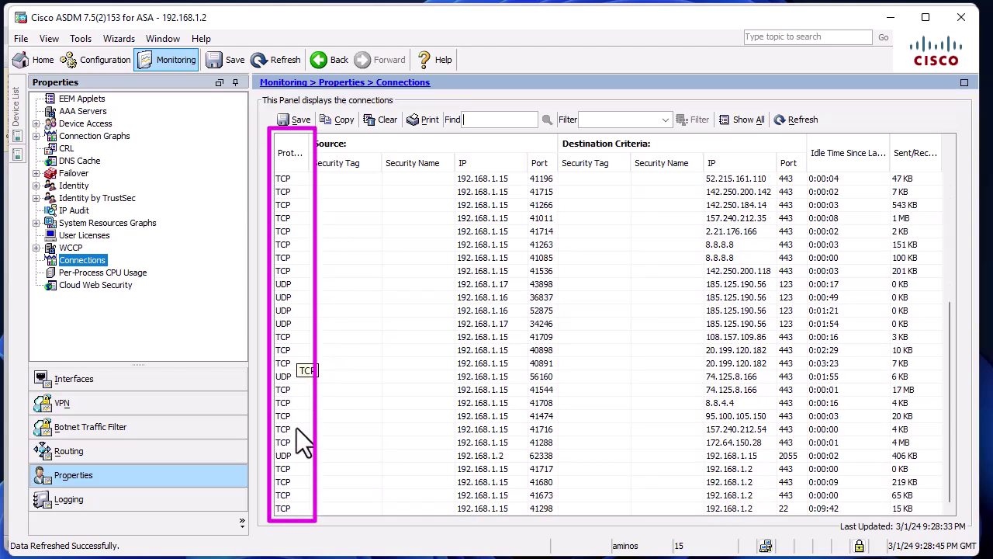
left_click_drag(301, 153, 332, 155)
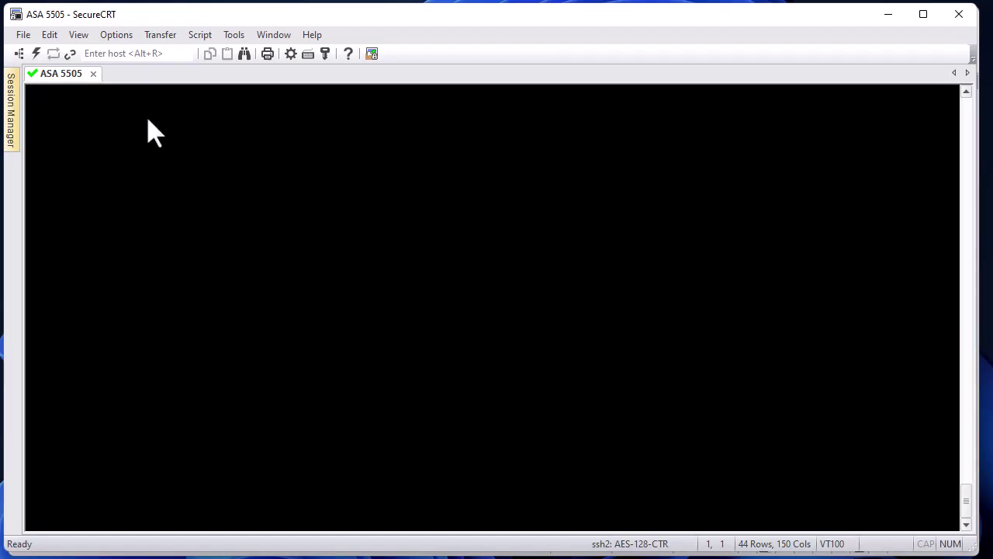
Switch to the SecureCRT session for the ASA 5505 and run "show conn", paging through the complete connection list
key("Return")
type("show conn")
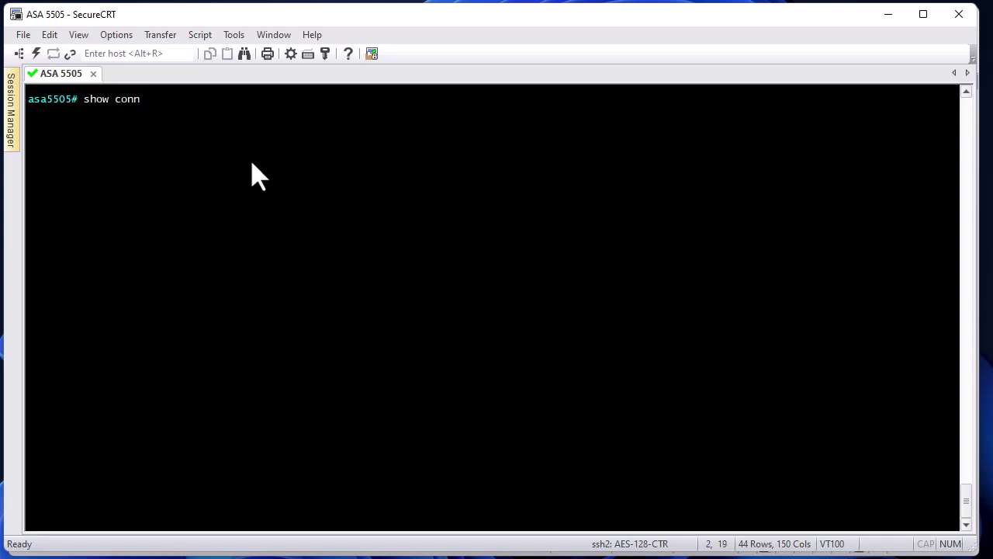
key("Return")
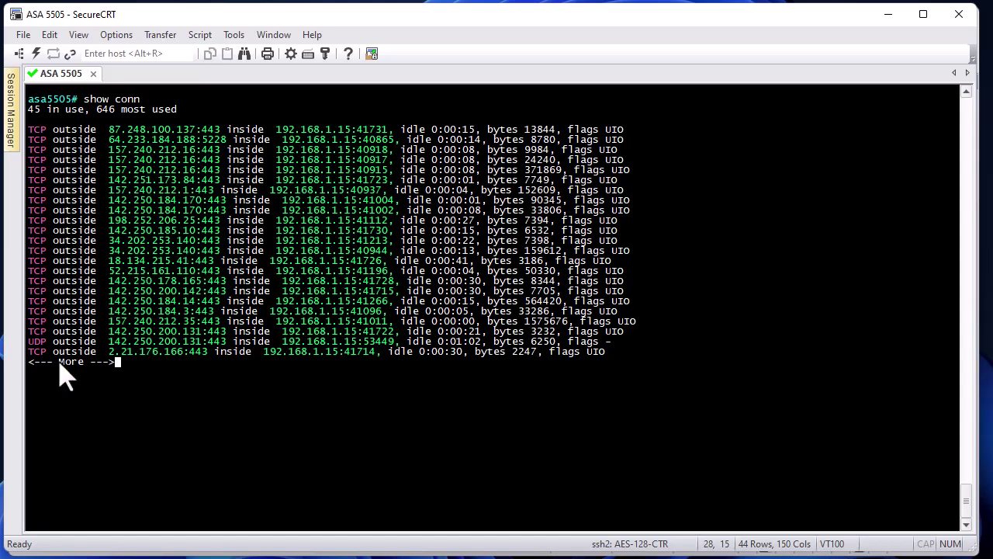
key("space")
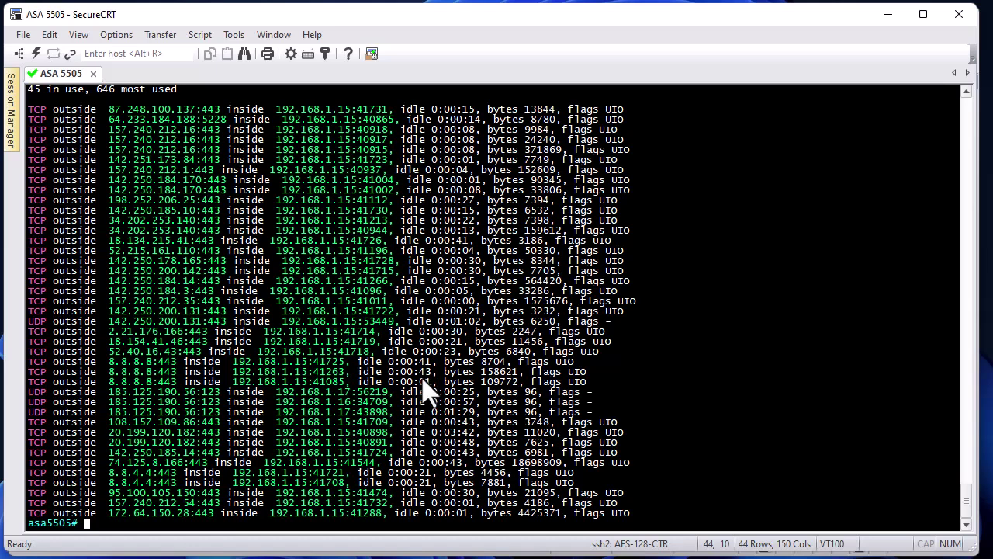
Clear the terminal and run "show conn detail" to display the connections with their flag legend
key("ctrl+l")
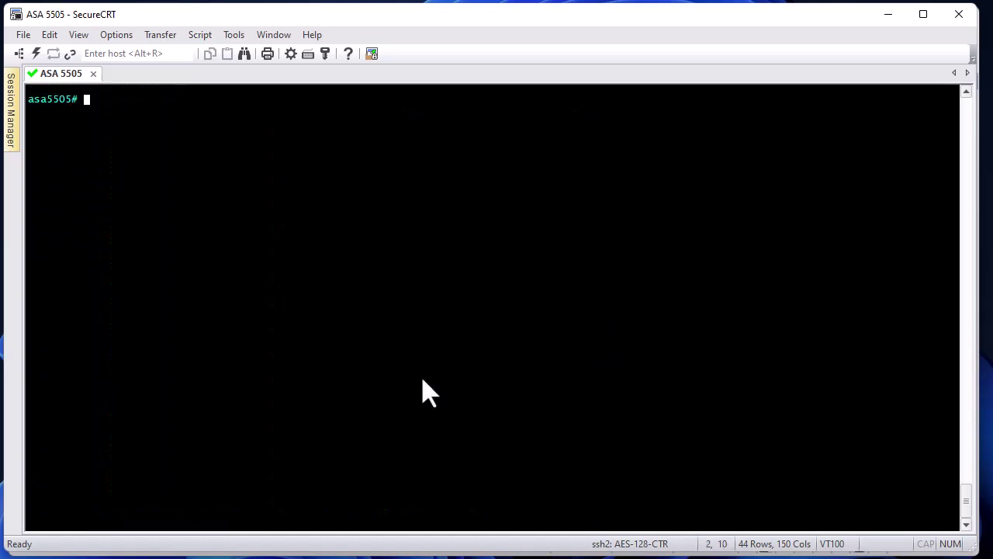
type("show conn dea")
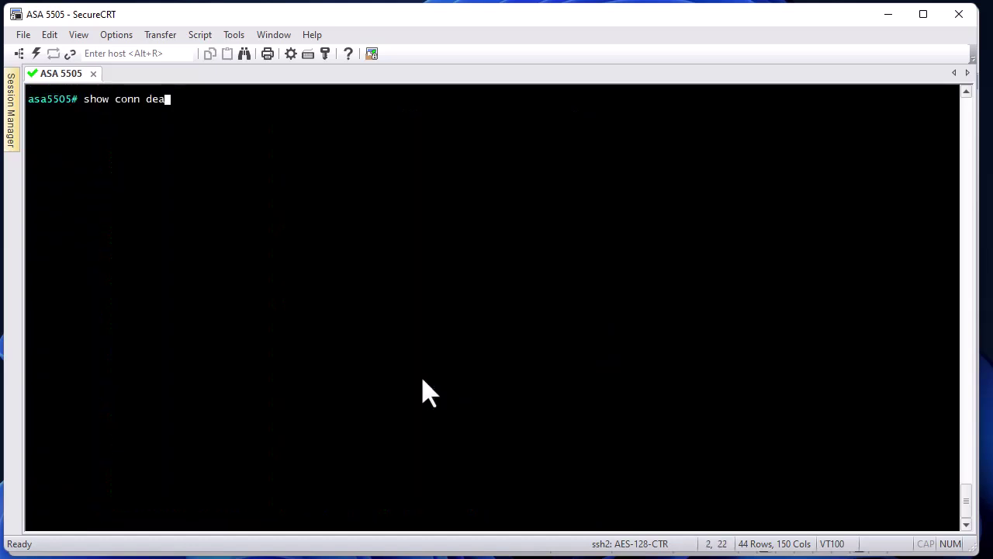
type("t")
key("Tab")
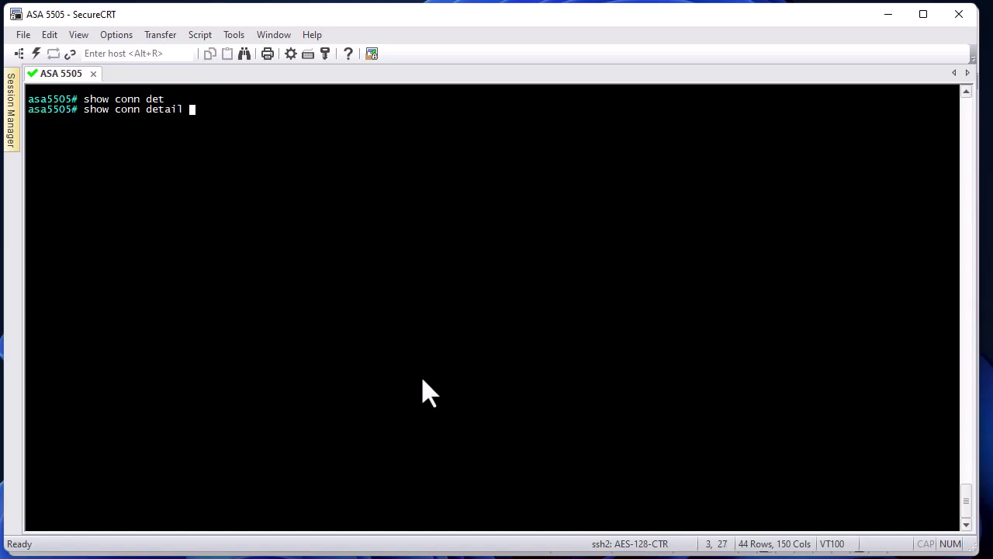
key("Return")
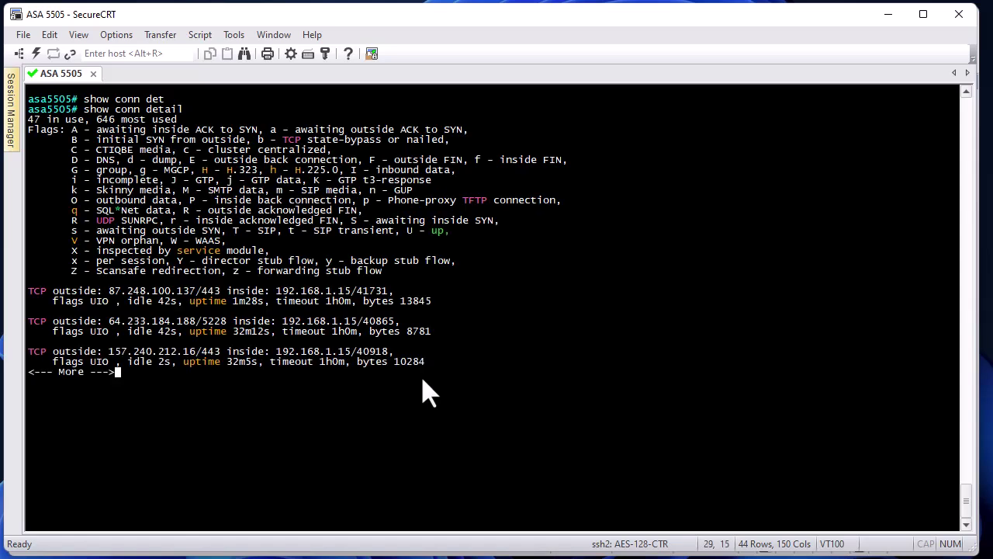
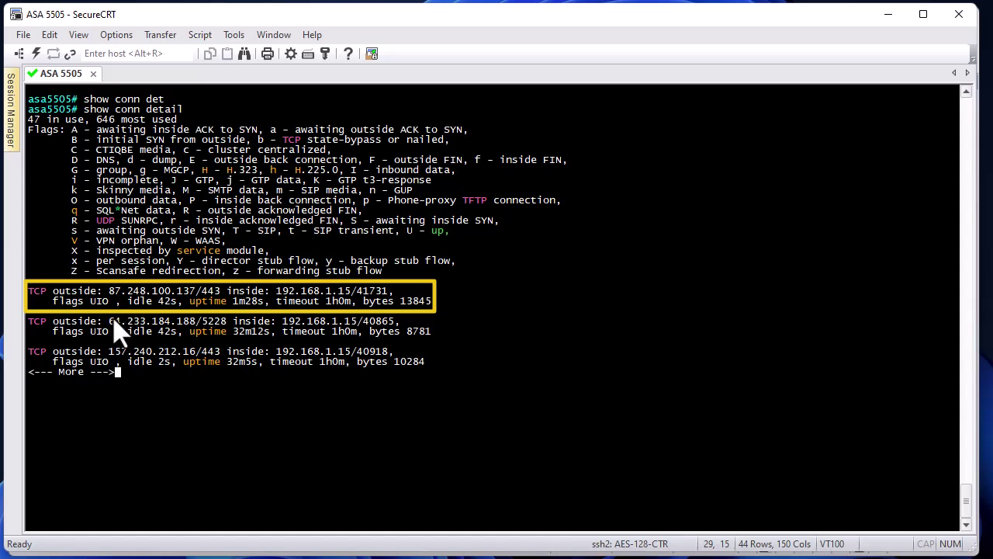
Examine the first TCP entry's outside address and UIO flags, and look up U, I and O in the flag legend
double_click(117, 292)
left_click_drag(124, 295, 222, 294)
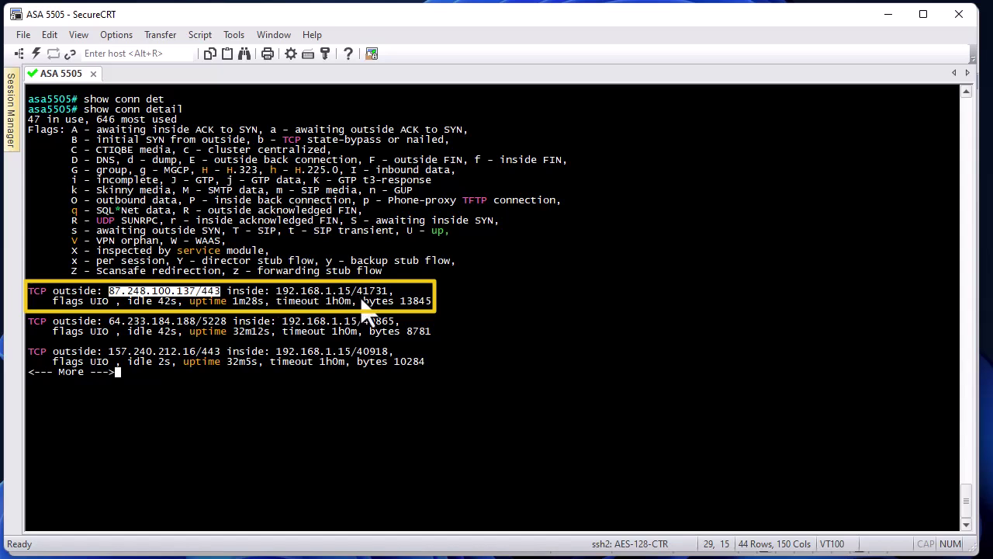
left_click_drag(52, 303, 112, 310)
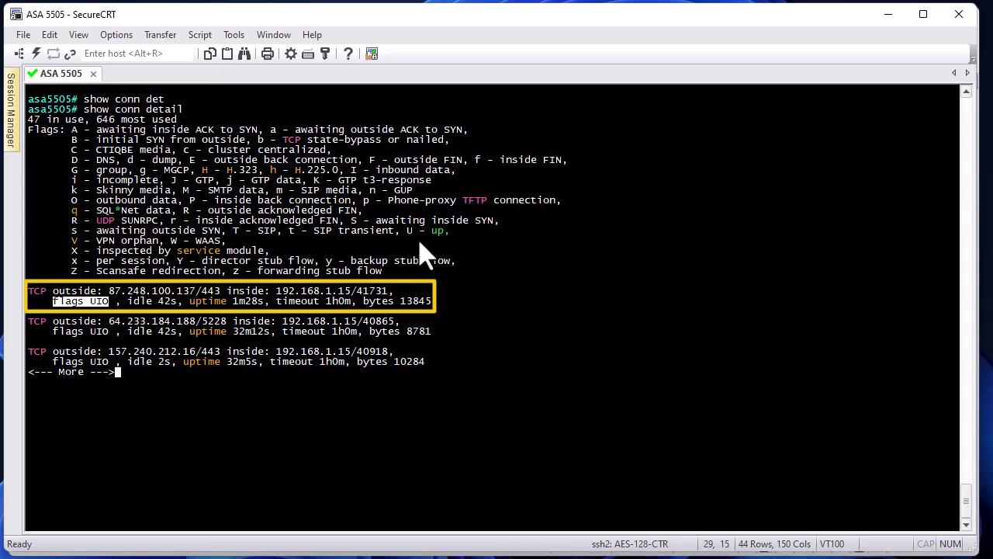
left_click_drag(408, 231, 443, 235)
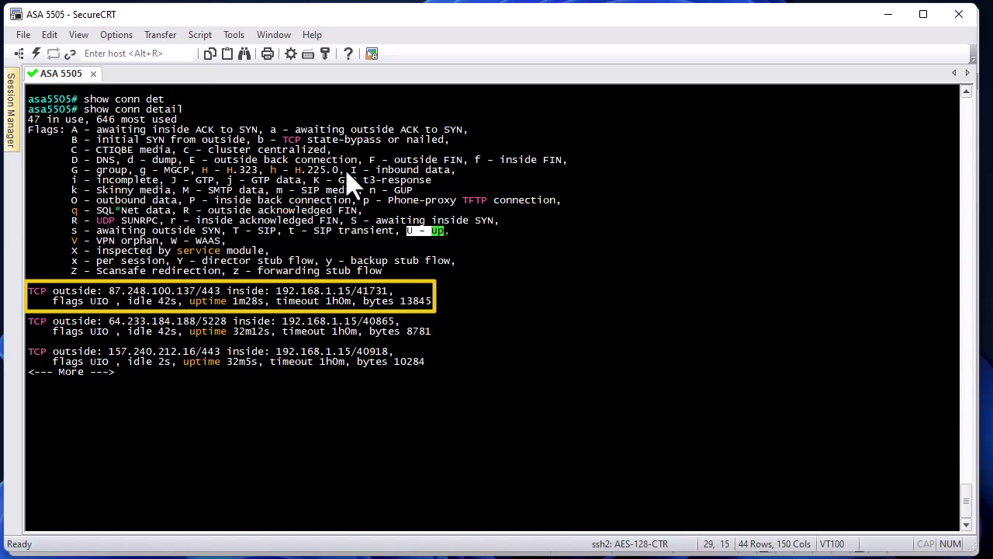
left_click_drag(351, 171, 448, 174)
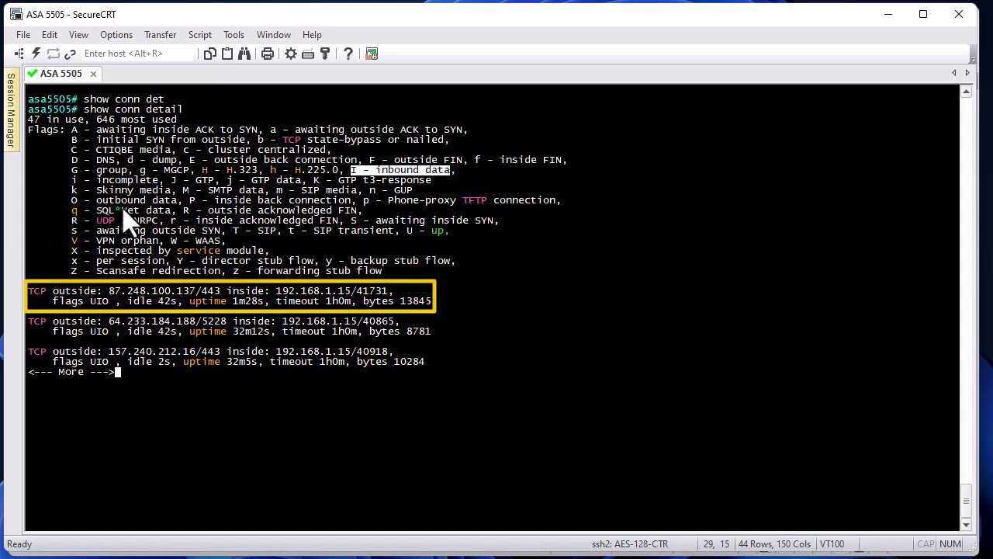
left_click(71, 206)
left_click_drag(72, 201, 156, 201)
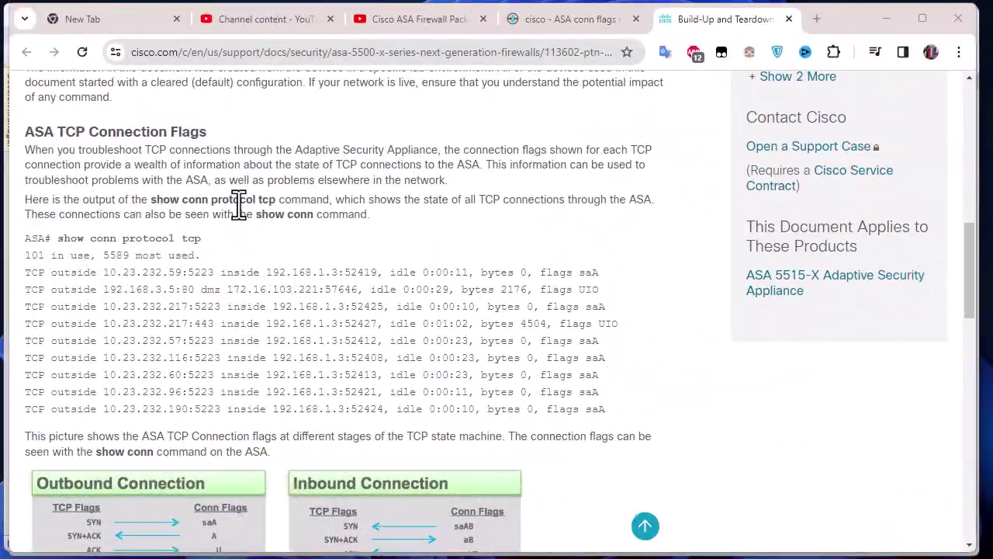
Switch to Chrome and read Cisco's ASA TCP connection flags document, including the connection diagrams and the "show conn protocol tcp" example
scroll(239, 204, "down", 3)
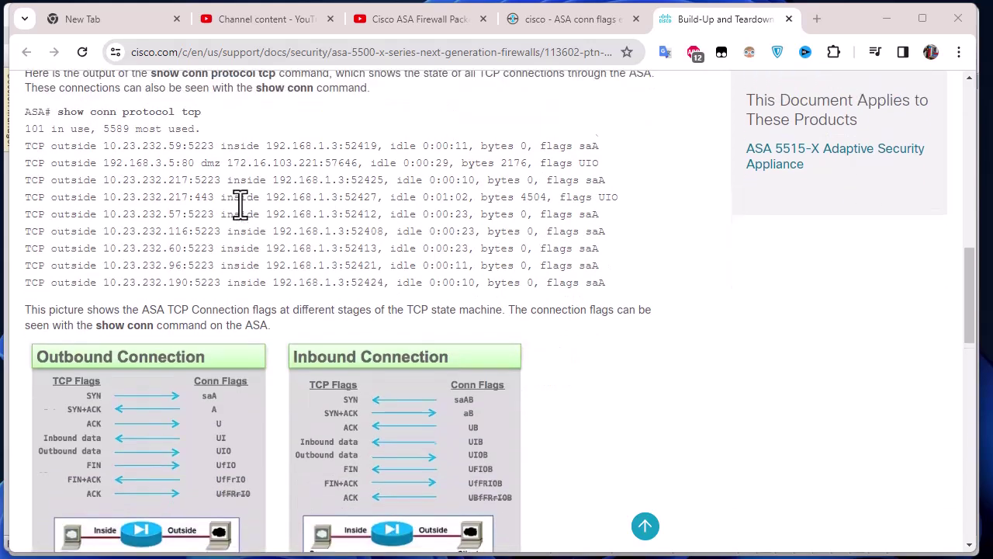
scroll(241, 204, "up", 6)
scroll(241, 204, "up", 5)
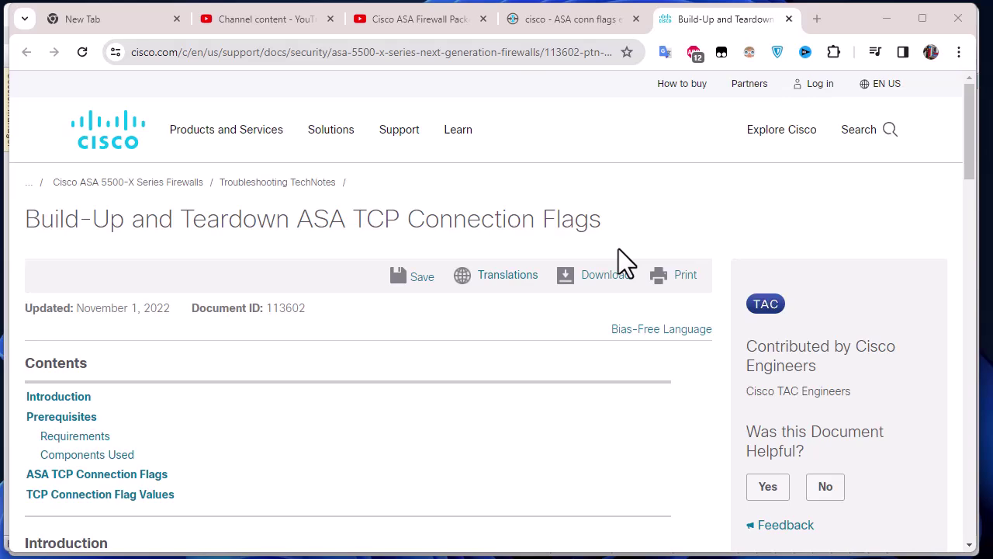
scroll(620, 260, "down", 4)
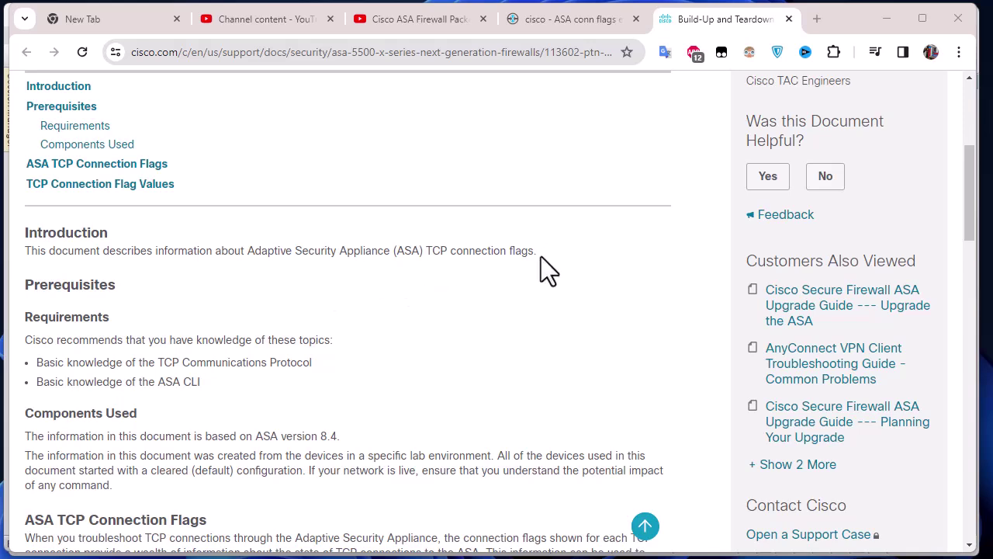
scroll(541, 256, "down", 3)
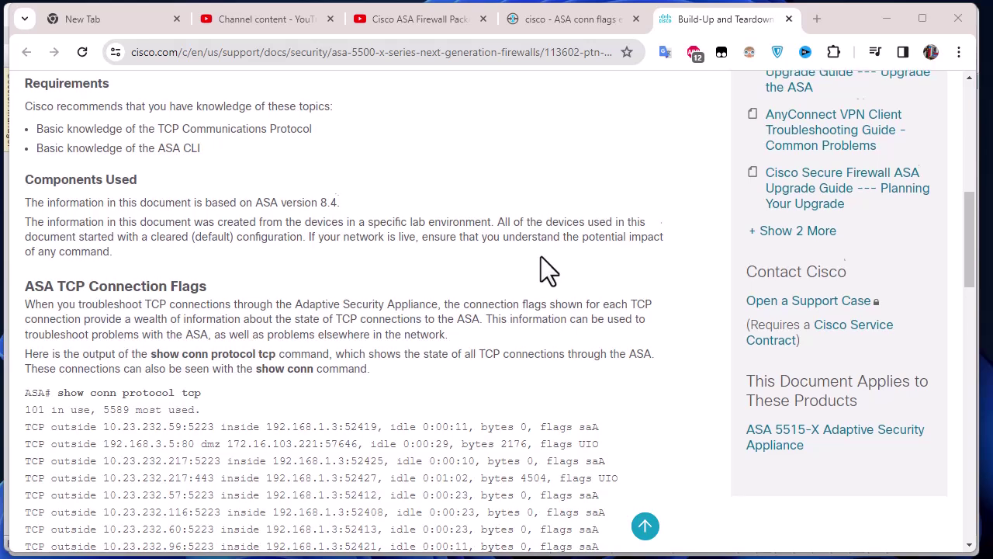
scroll(540, 257, "down", 2)
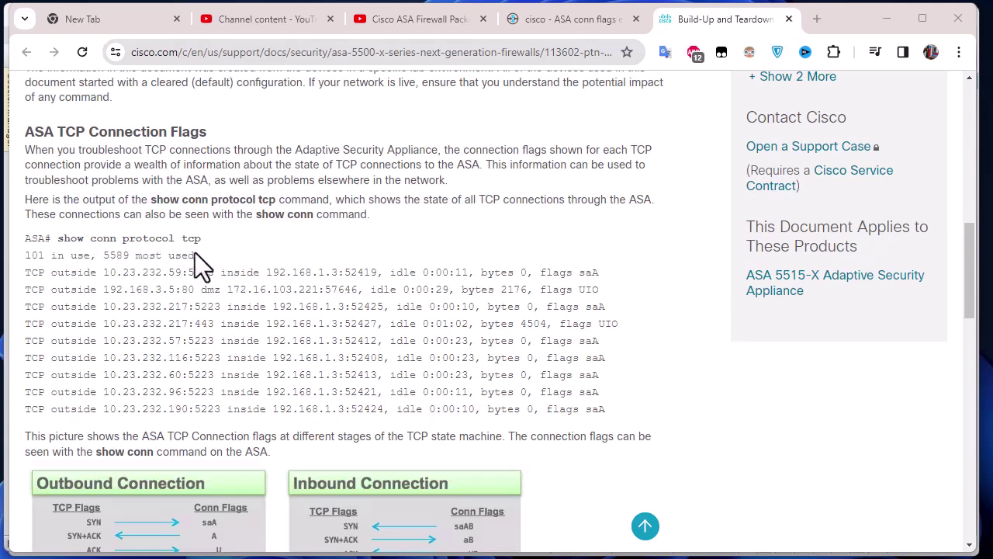
left_click_drag(124, 238, 215, 248)
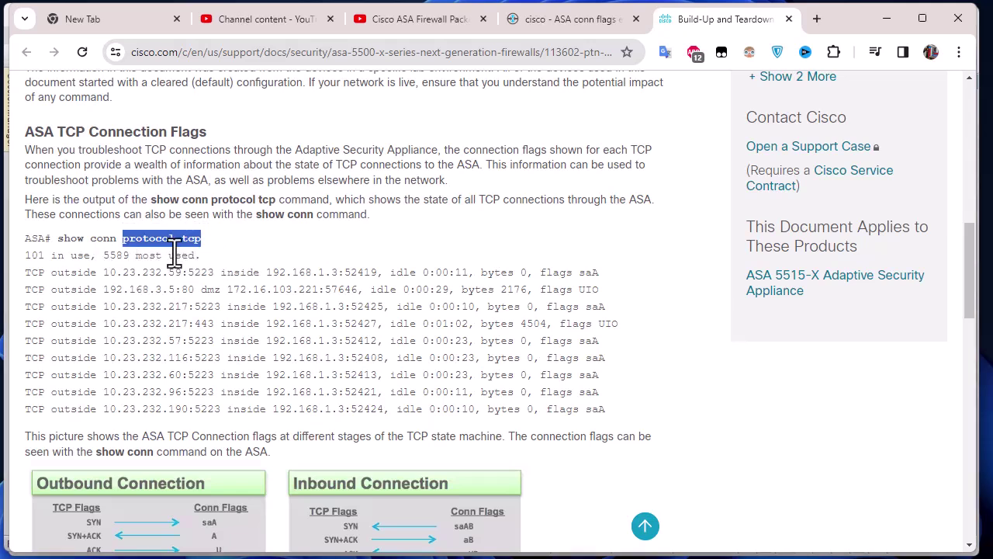
Return to the SecureCRT terminal, leave the paged detail output, clear the screen and run the plain "show conn" command
left_click(889, 17)
key("q")
key("ctrl+l")
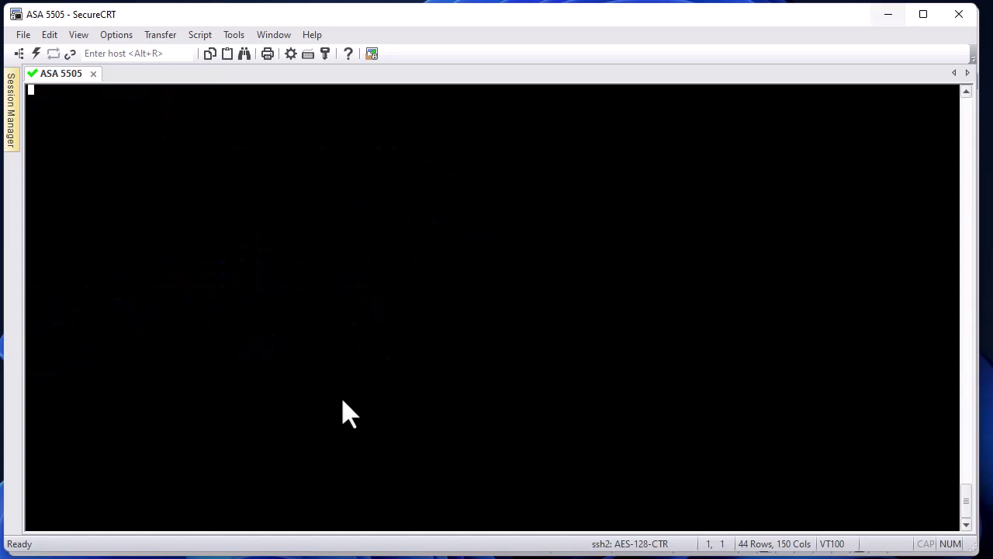
key("Up")
key("BackSpace")
key("BackSpace")
key("BackSpace")
key("BackSpace")
key("BackSpace")
key("BackSpace")
key("BackSpace")
key("BackSpace")
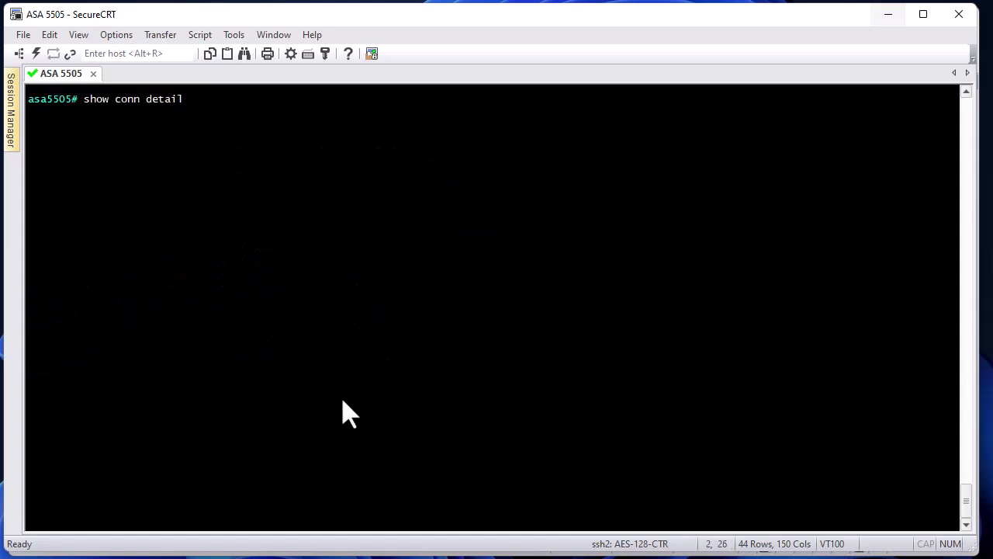
key("Return")
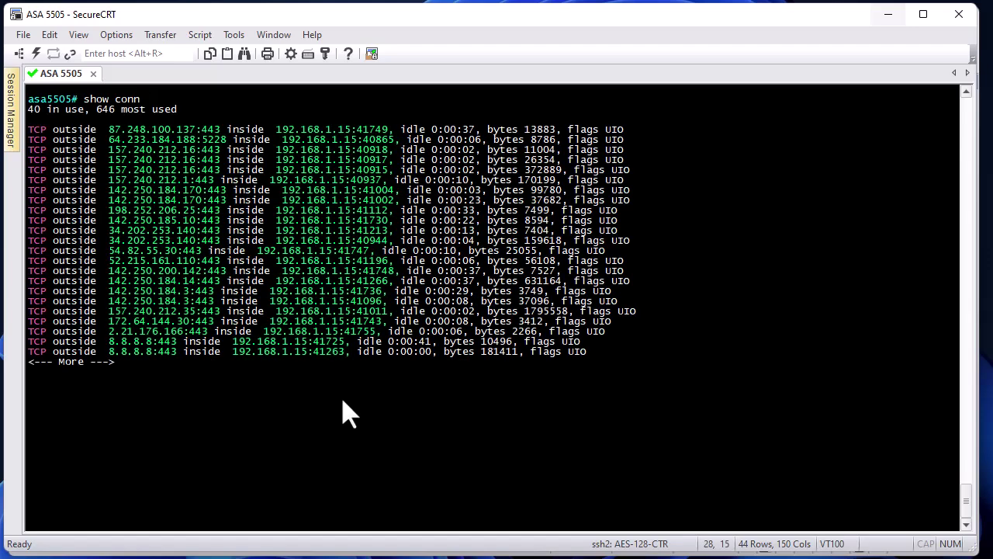
key("q")
List only the UDP connections by running "show conn protocol udp"
key("Up")
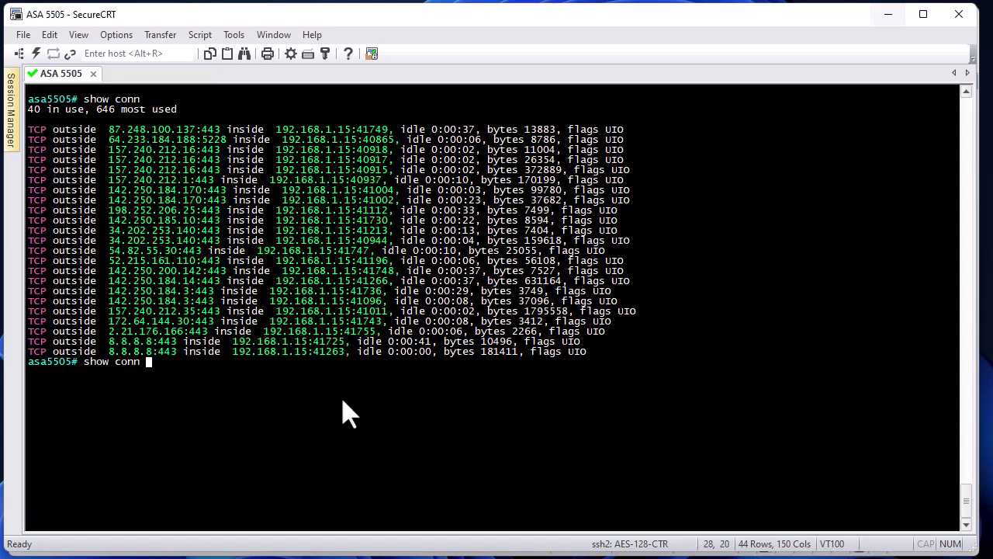
type("prot")
key("Tab")
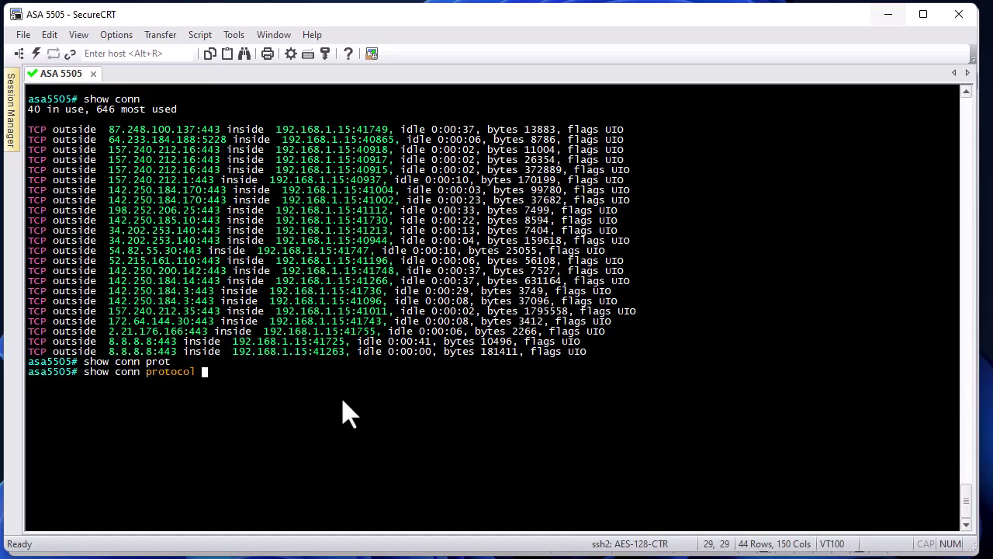
type("upd")
key("Return")
type("]\\")
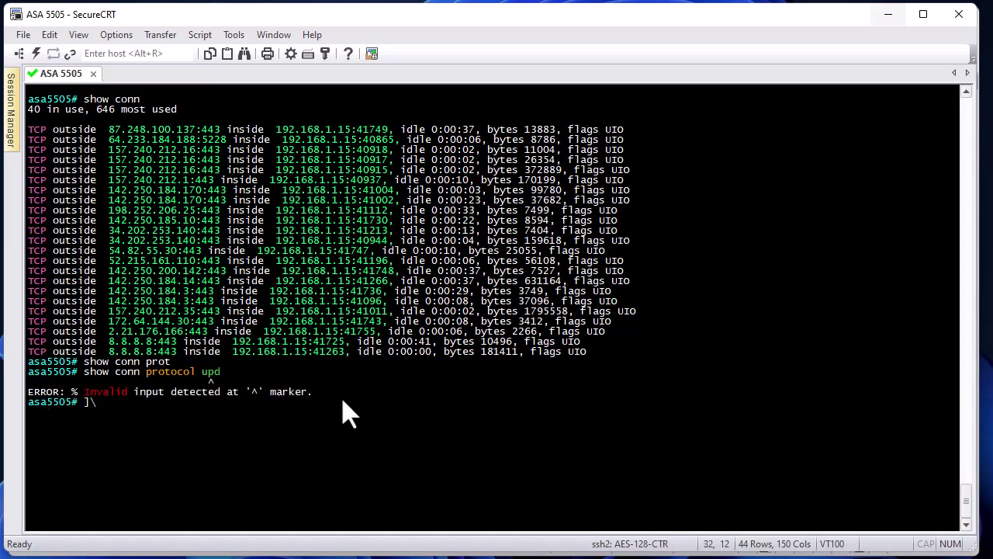
key("Up")
key("BackSpace")
key("BackSpace")
type("dp")
key("Return")
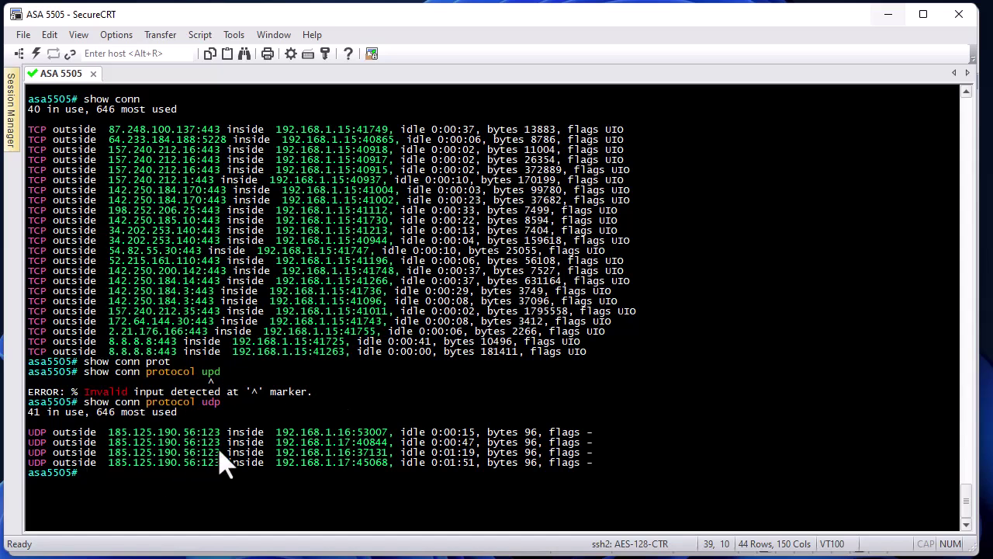
Clear the terminal and list only the TCP connections with "show conn protocol tcp", leaving the output after the first page
key("ctrl+l")
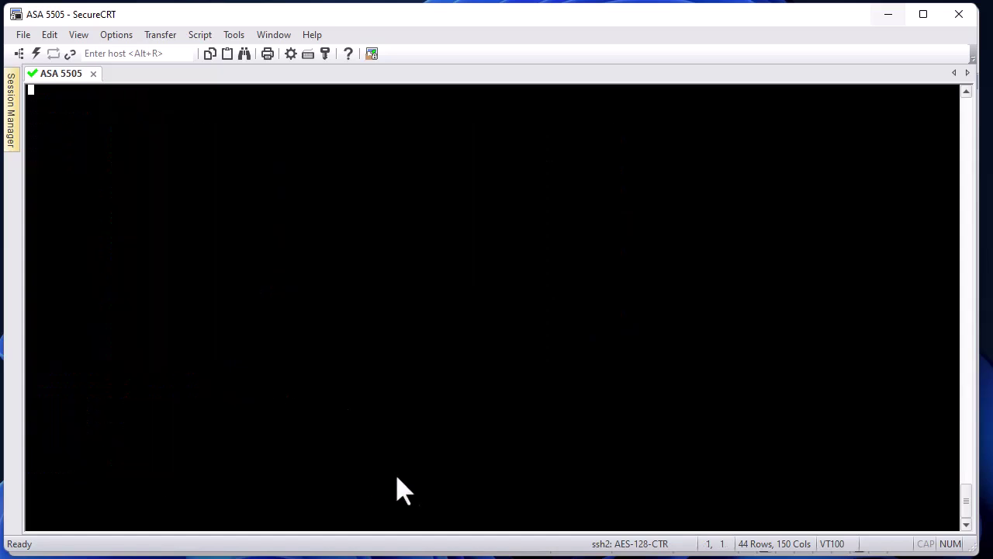
key("Up")
key("BackSpace")
key("BackSpace")
key("BackSpace")
type("tcp")
key("Return")
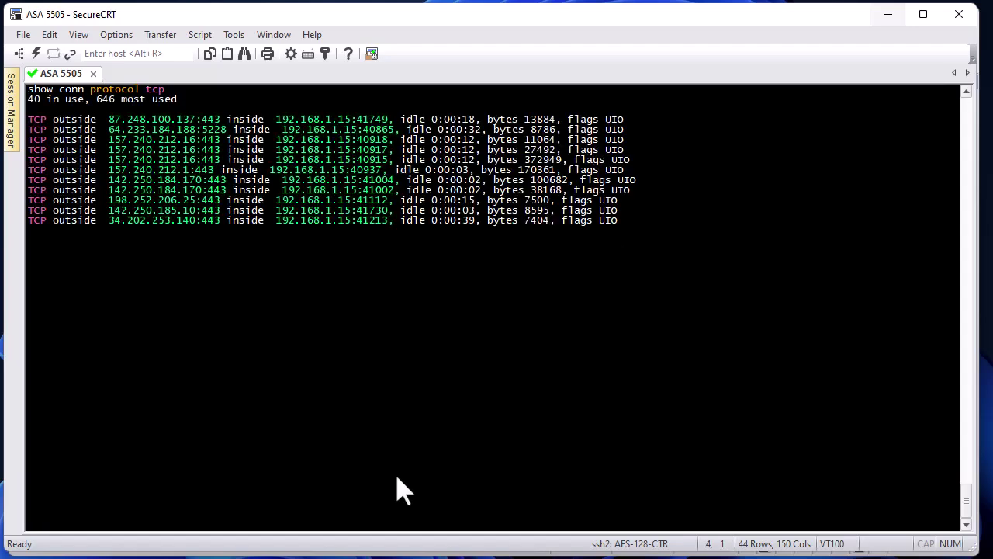
key("q")
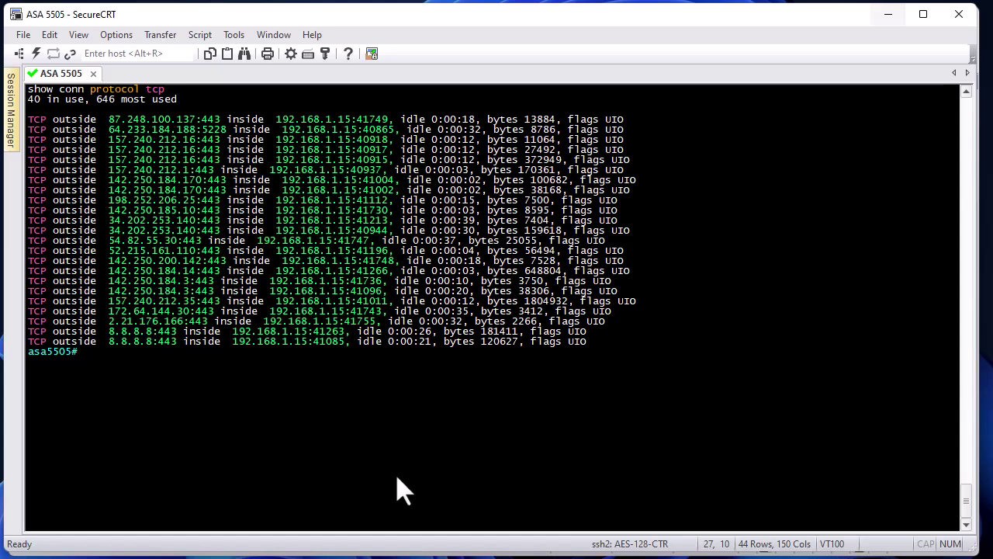
Clear the terminal and list only the connections involving 8.8.8.8 with "show conn address 8.8.8.8"
key("ctrl+l")
key("Return")
key("Up")
key("BackSpace")
key("BackSpace")
key("BackSpace")
key("BackSpace")
key("BackSpace")
key("BackSpace")
key("BackSpace")
key("BackSpace")
key("BackSpace")
key("BackSpace")
key("BackSpace")
key("BackSpace")
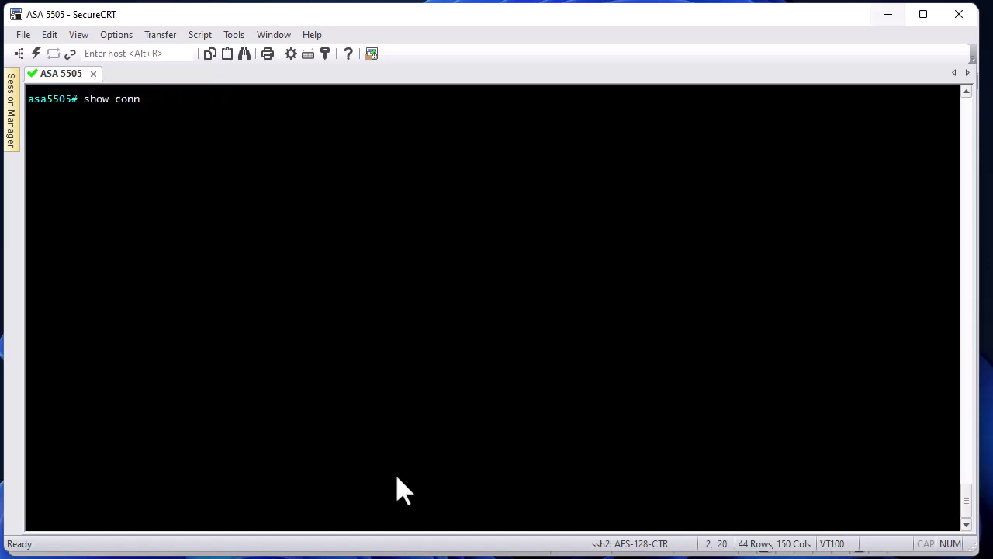
type("add")
key("Tab")
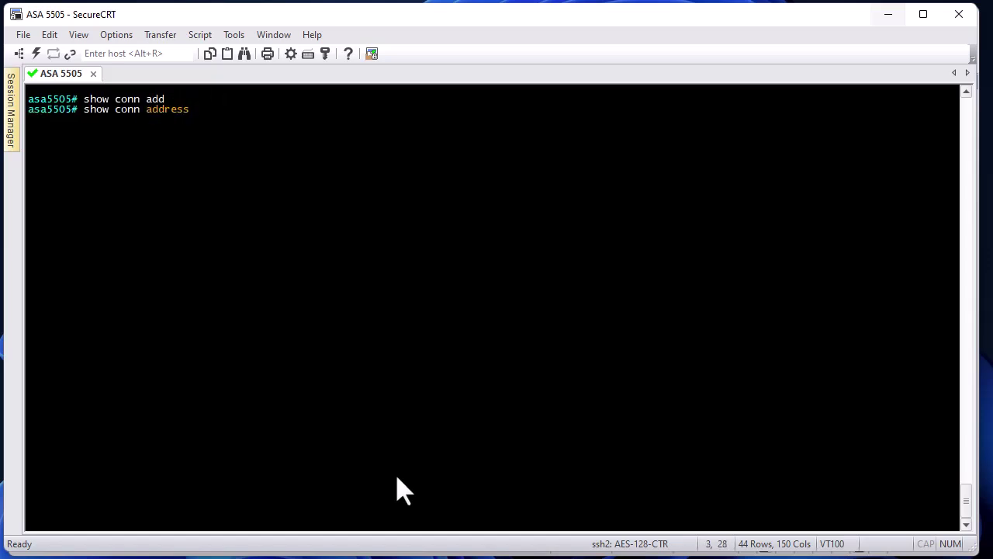
type("8.8.8.8")
key("Return")
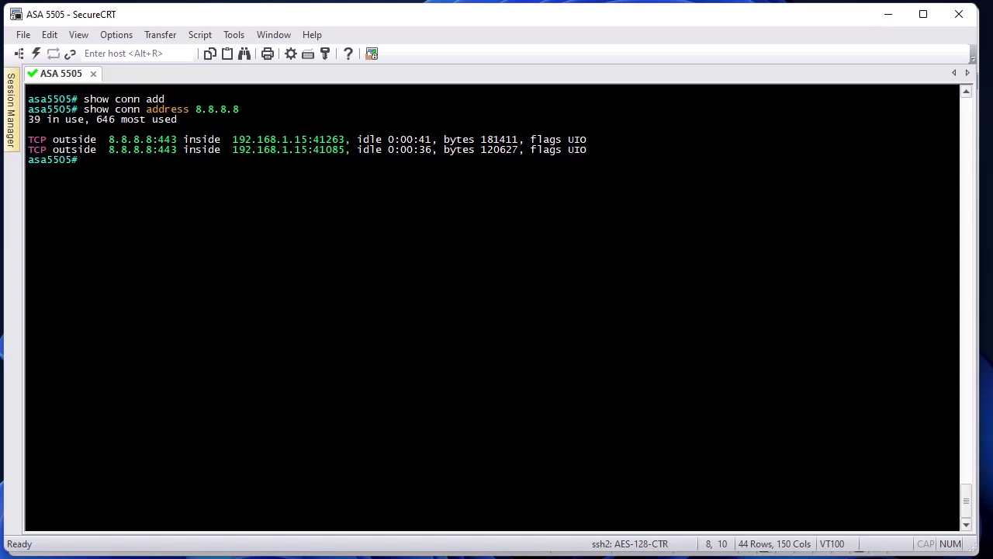
Switch to Chrome and examine the outbound and inbound connection diagrams and the TCP Connection Flag Values table in Cisco's document
mouse_move(819, 557)
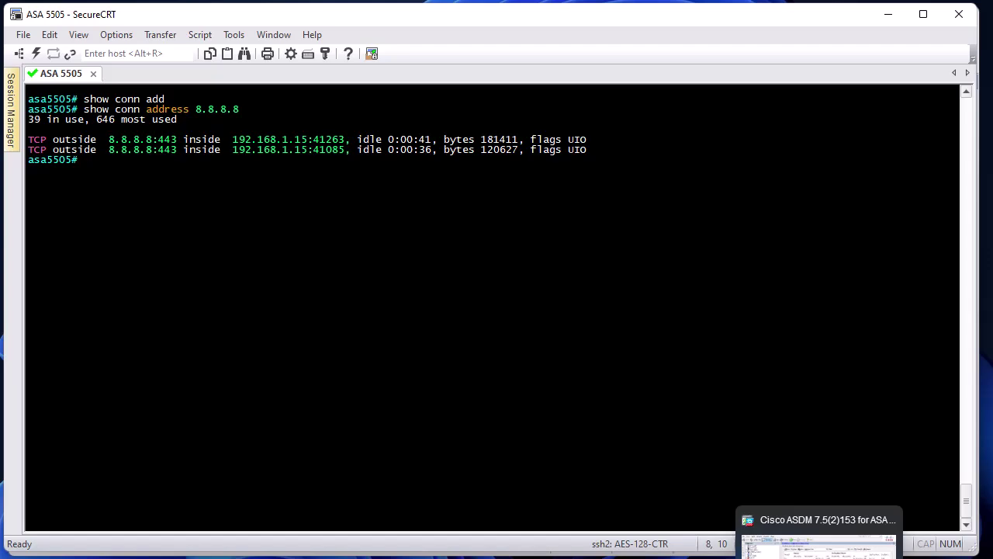
key("alt+Tab")
scroll(294, 273, "down", 1)
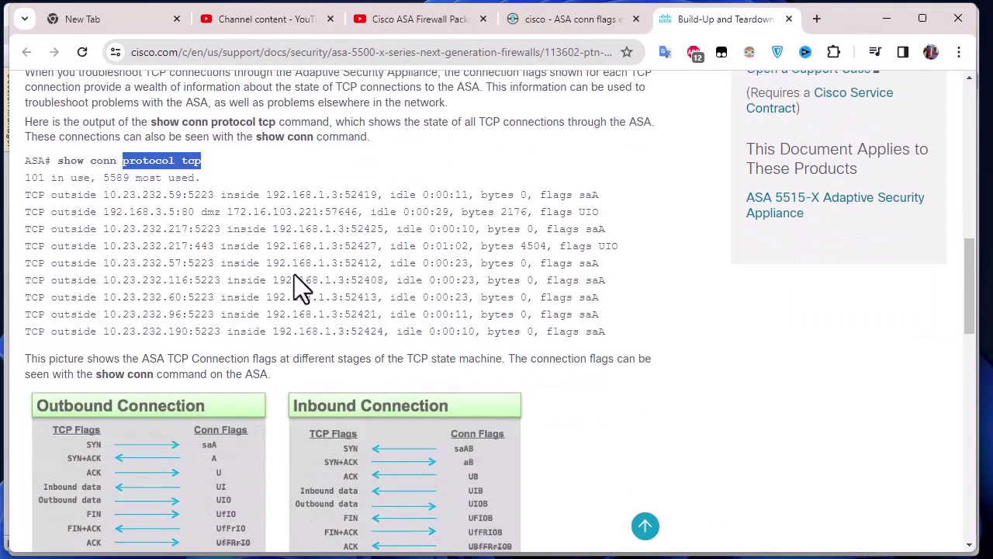
scroll(302, 287, "down", 2)
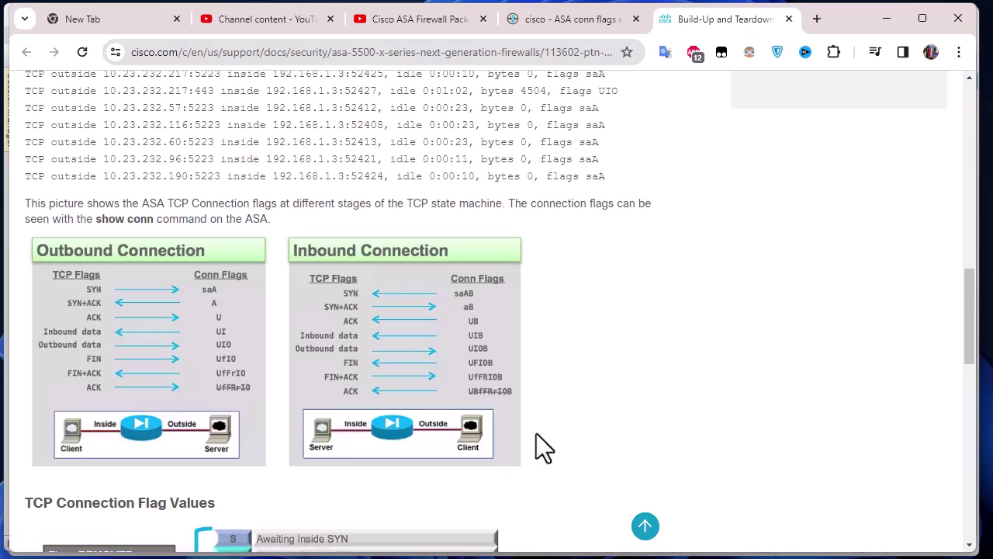
scroll(554, 444, "down", 1)
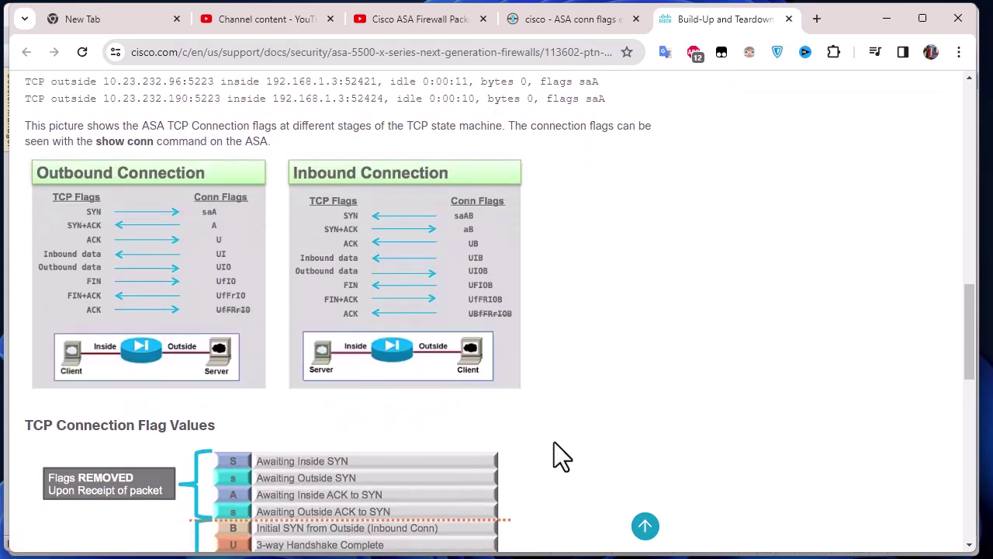
scroll(561, 457, "down", 2)
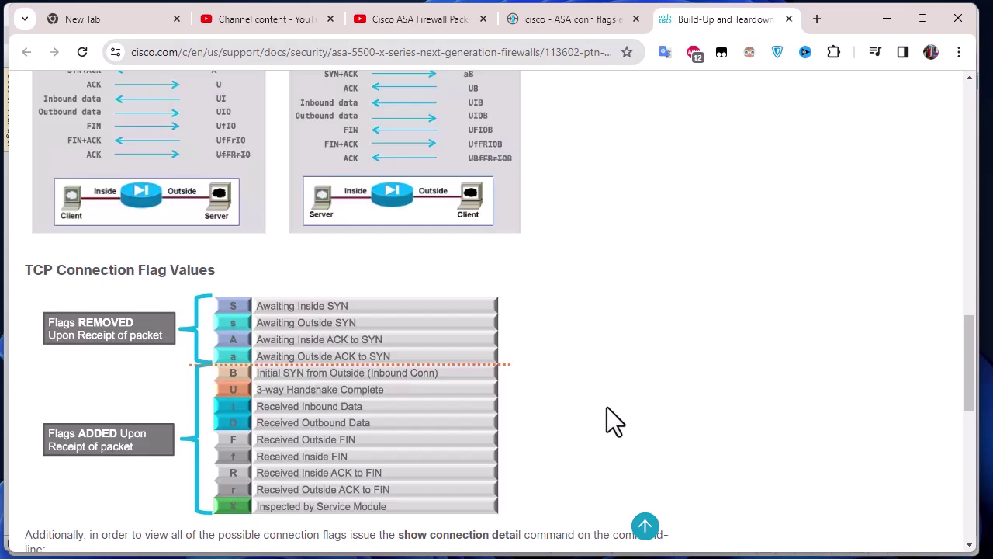
Highlight the "show conn detail" example command, read its flag legend, and go back to the flag values table
scroll(607, 406, "down", 3)
scroll(606, 407, "down", 2)
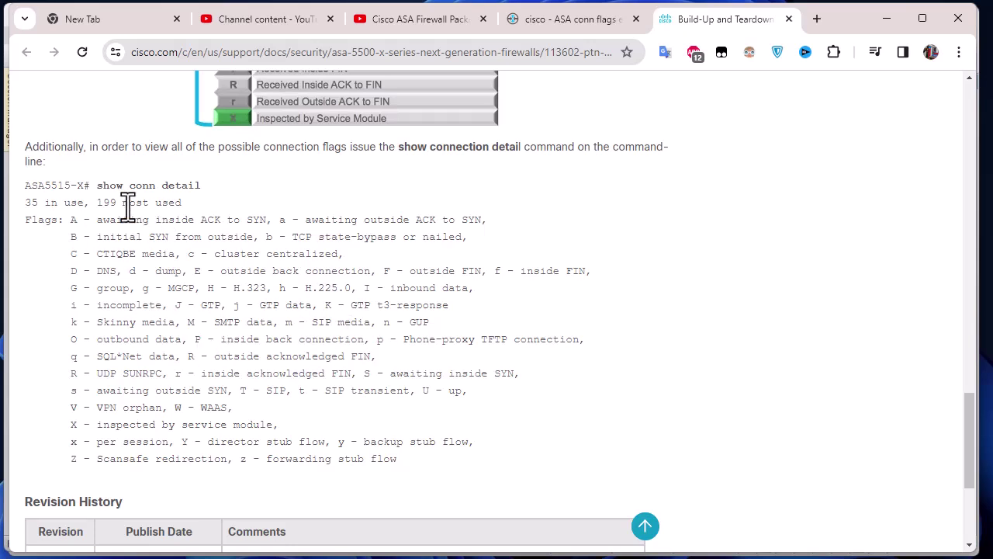
left_click_drag(98, 186, 225, 186)
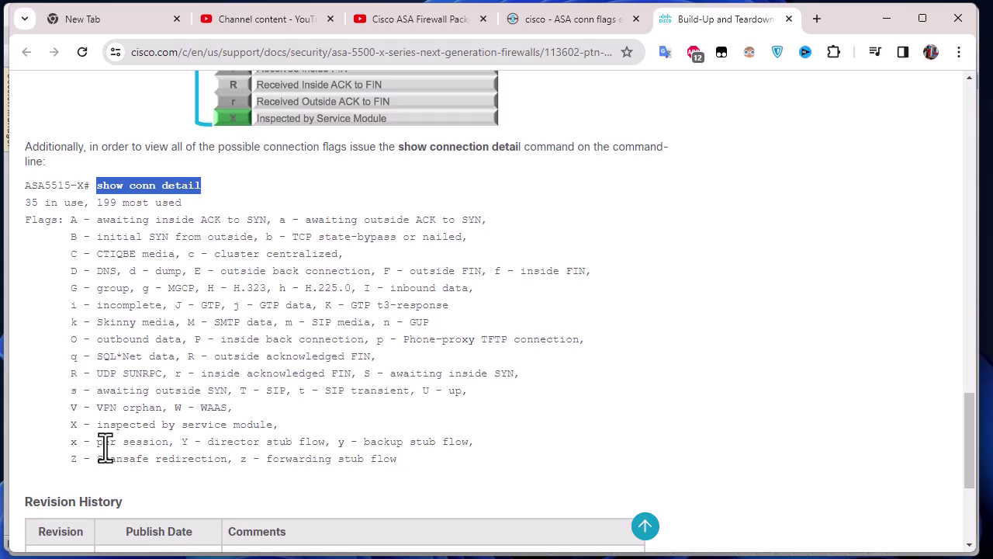
scroll(127, 496, "down", 2)
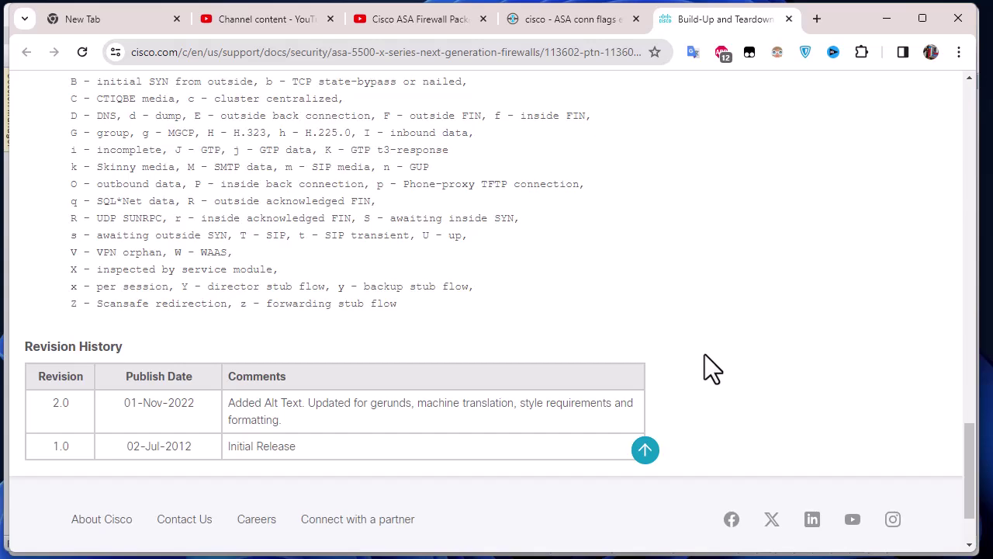
scroll(705, 355, "up", 7)
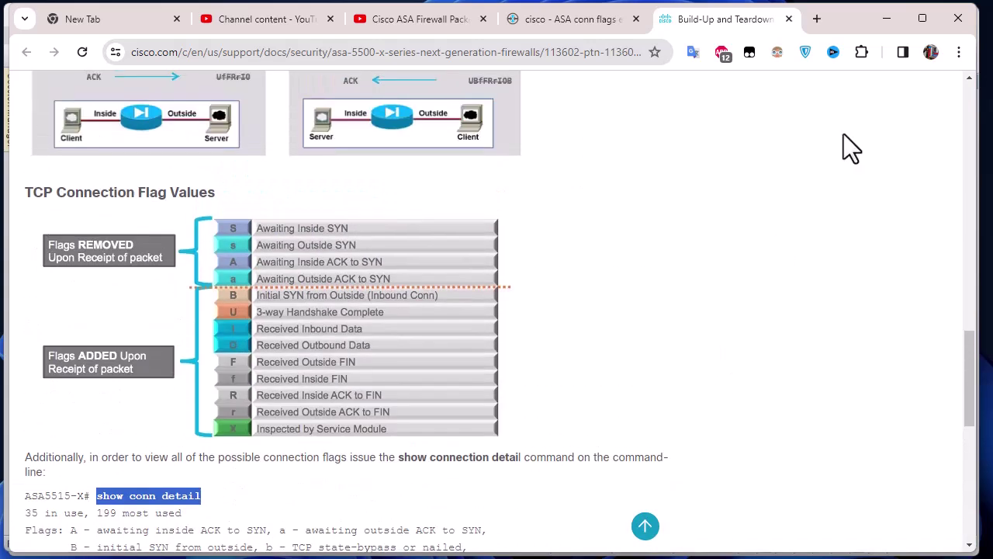
Return to the SecureCRT terminal, run the plain "show conn" command and highlight the flags of the last connection on the first page
left_click(893, 17)
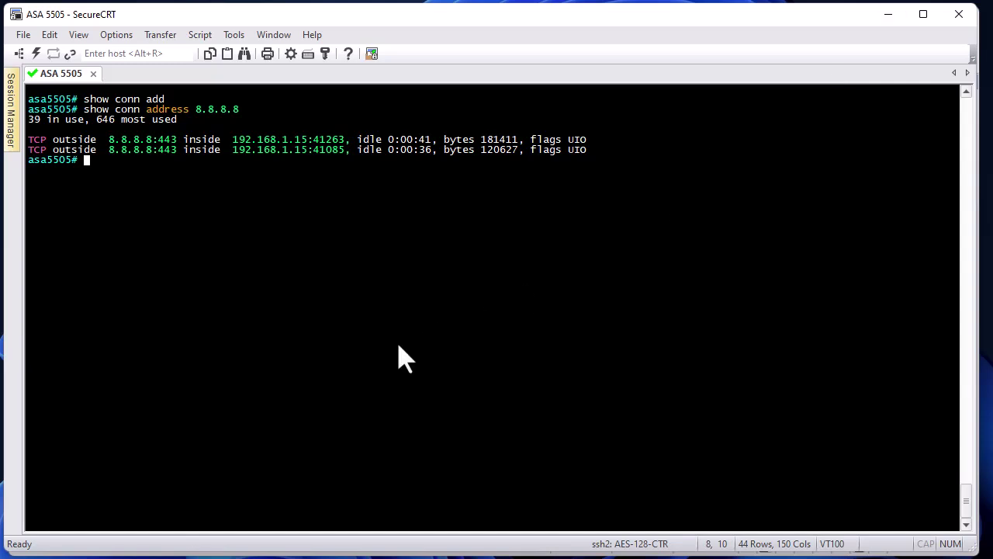
key("Up")
key("Up")
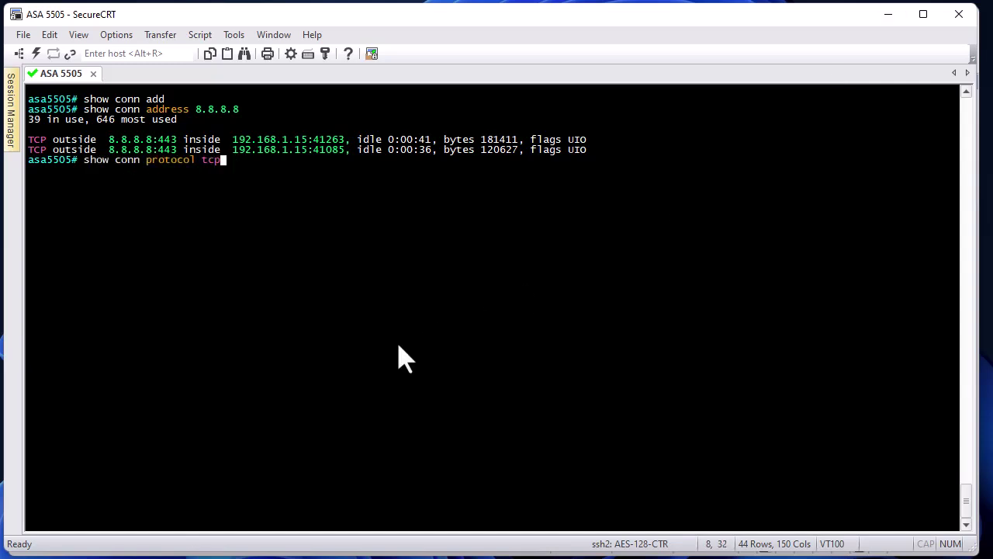
key("BackSpace")
key("BackSpace")
key("BackSpace")
type("up")
key("BackSpace")
key("BackSpace")
key("BackSpace")
key("BackSpace")
key("BackSpace")
key("BackSpace")
key("BackSpace")
key("BackSpace")
key("BackSpace")
key("BackSpace")
key("BackSpace")
key("BackSpace")
key("Return")
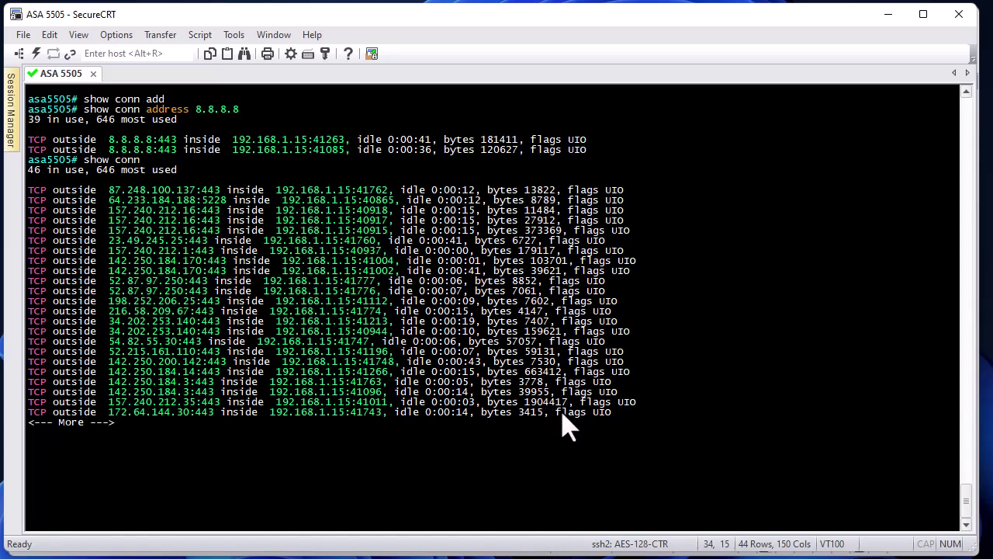
left_click_drag(556, 411, 615, 412)
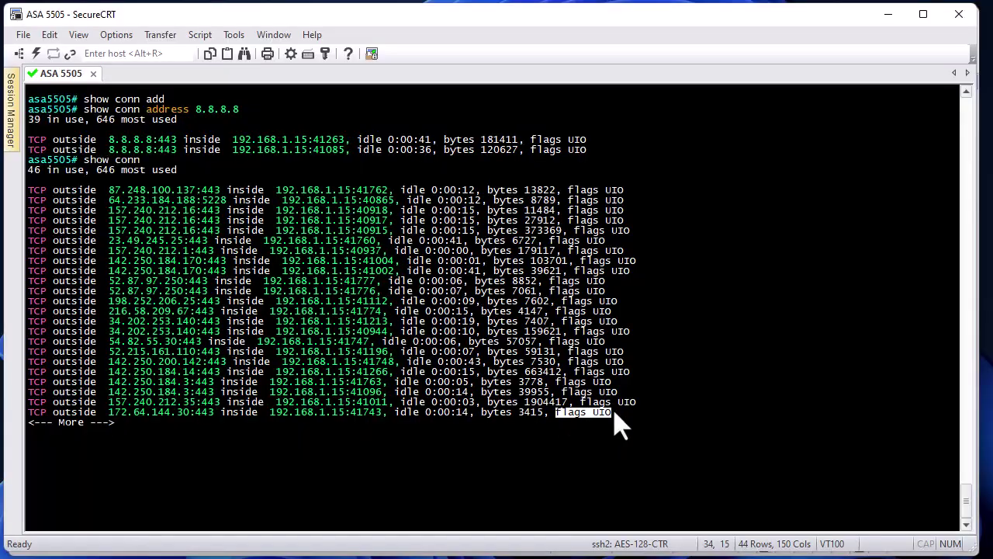